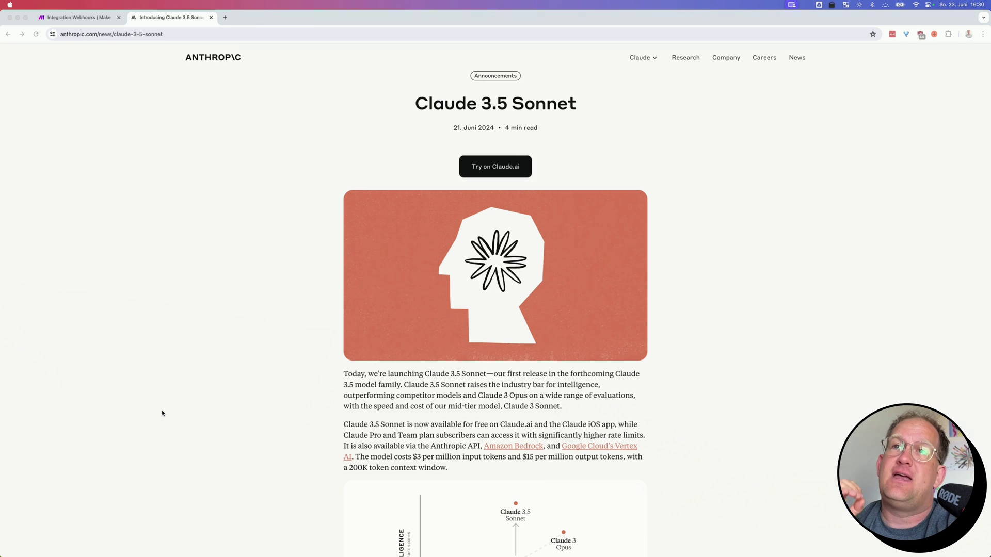
Step: Switch from the Claude 3.5 Sonnet announcement back to the Make scenario tab
key(ctrl+shift+Tab)
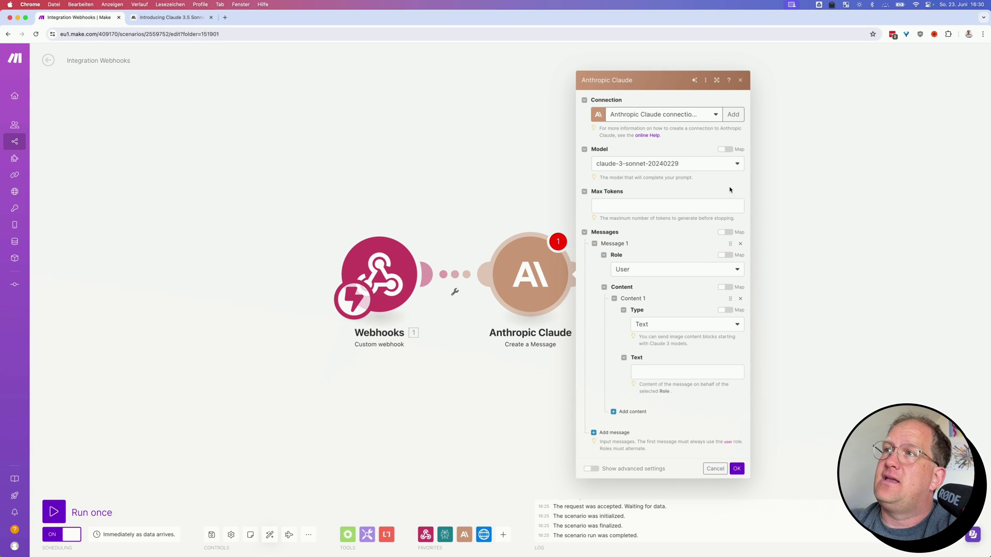
Step: Check which Claude models the Anthropic Claude module's Model dropdown offers
click(738, 164)
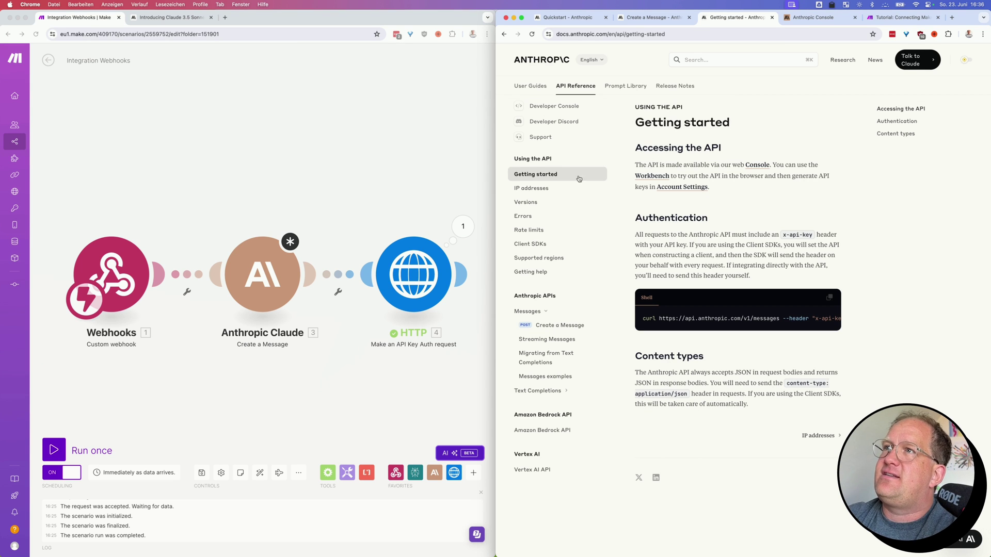
Step: Create and copy a new API key on the Anthropic Console's API keys page
click(554, 106)
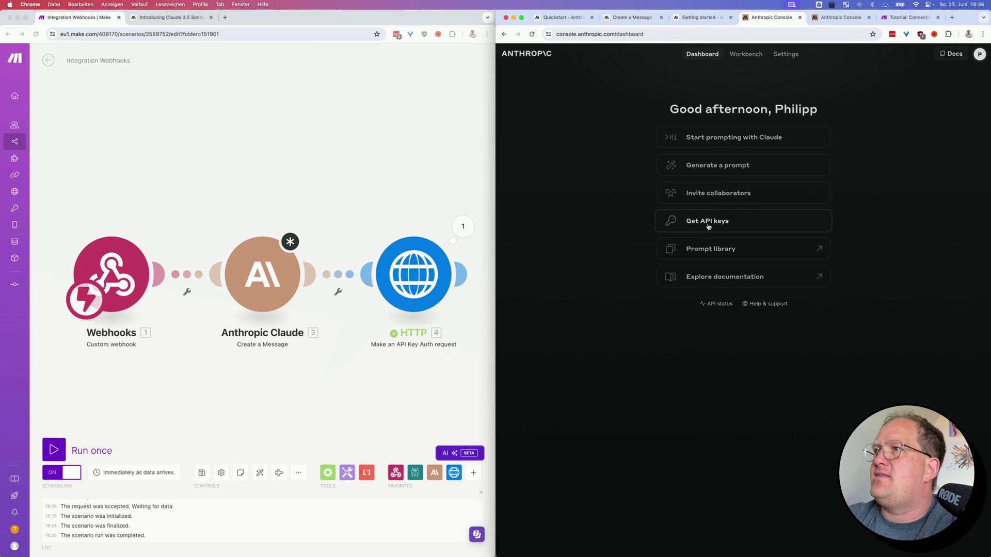
click(708, 222)
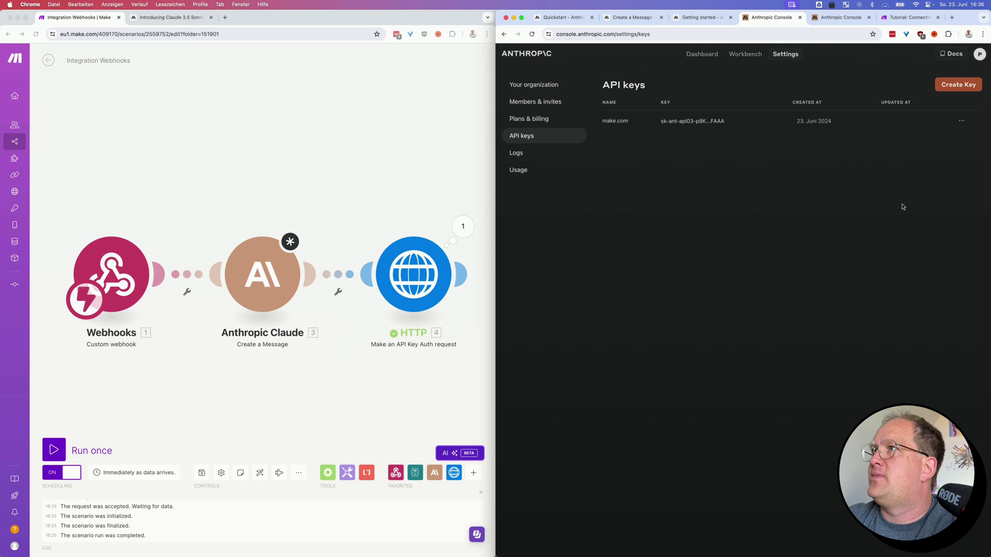
click(958, 84)
click(740, 301)
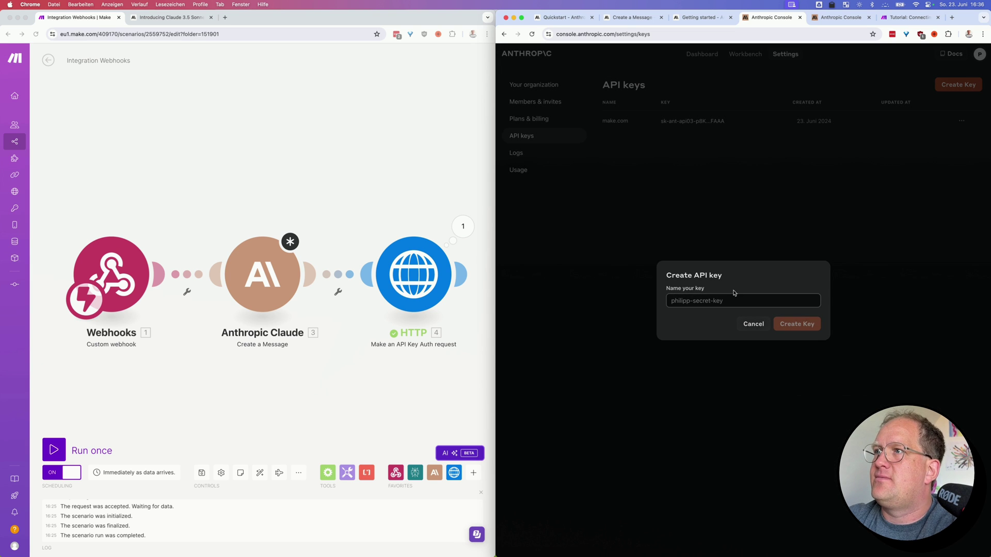
text(adsfdef)
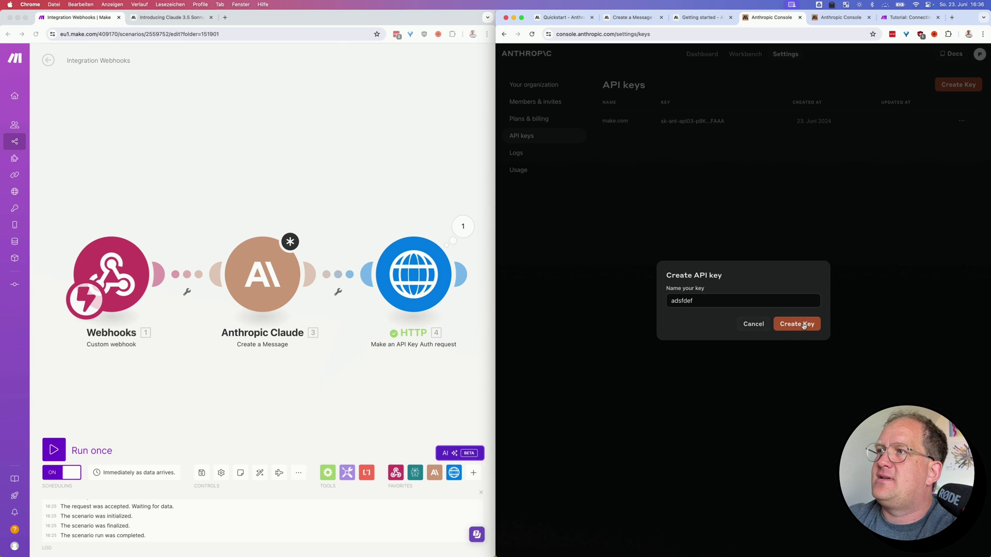
click(796, 324)
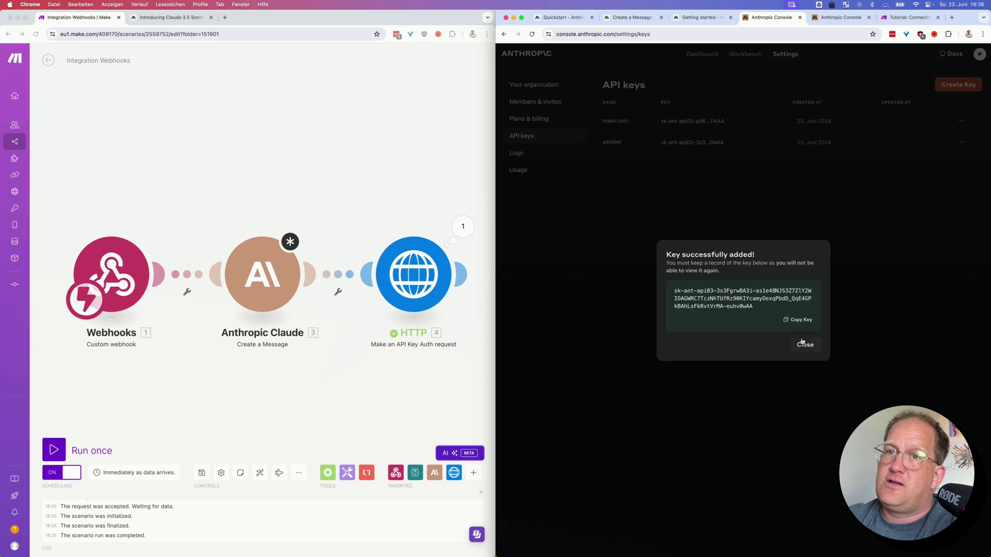
click(805, 344)
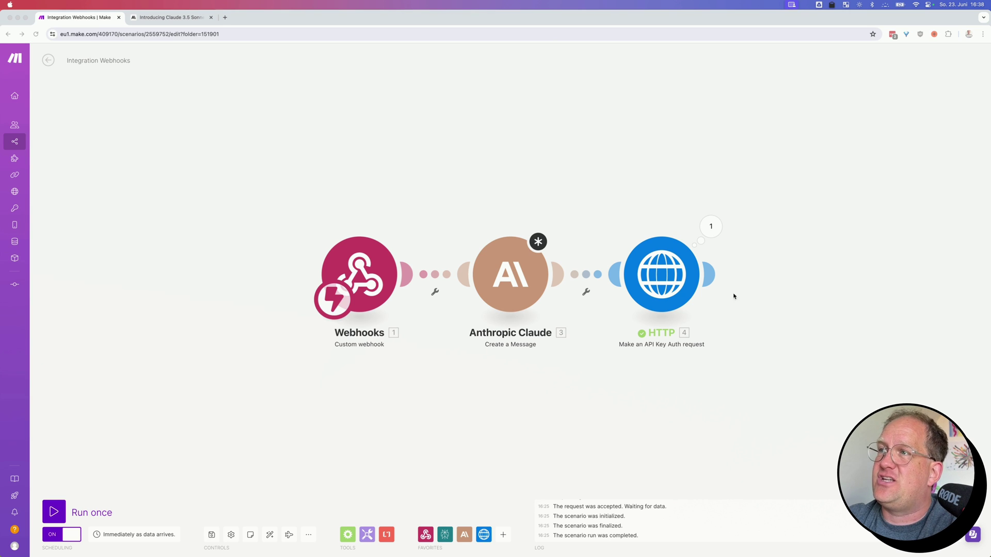
Step: Attach an HTTP 'Make an API Key Auth request' module after the existing HTTP module
click(707, 272)
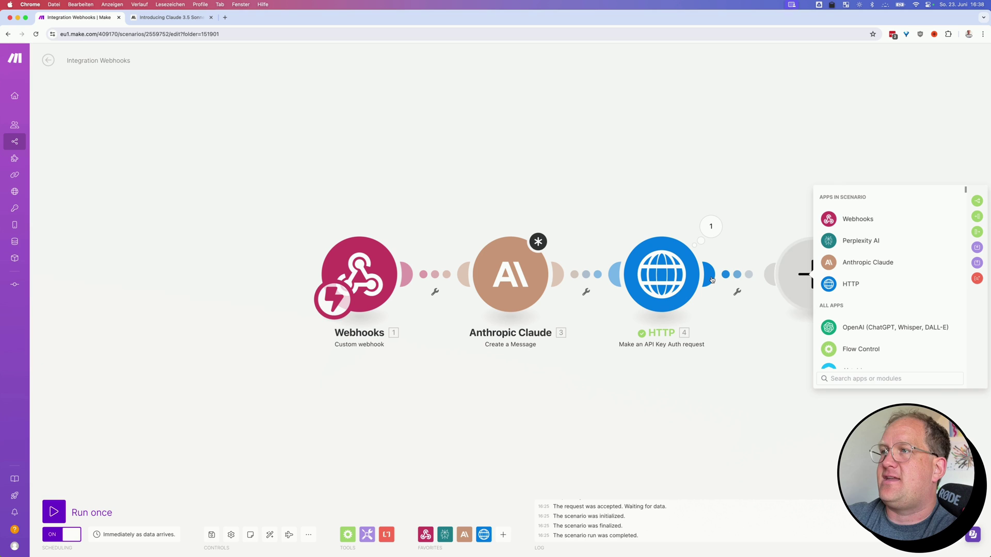
text(http)
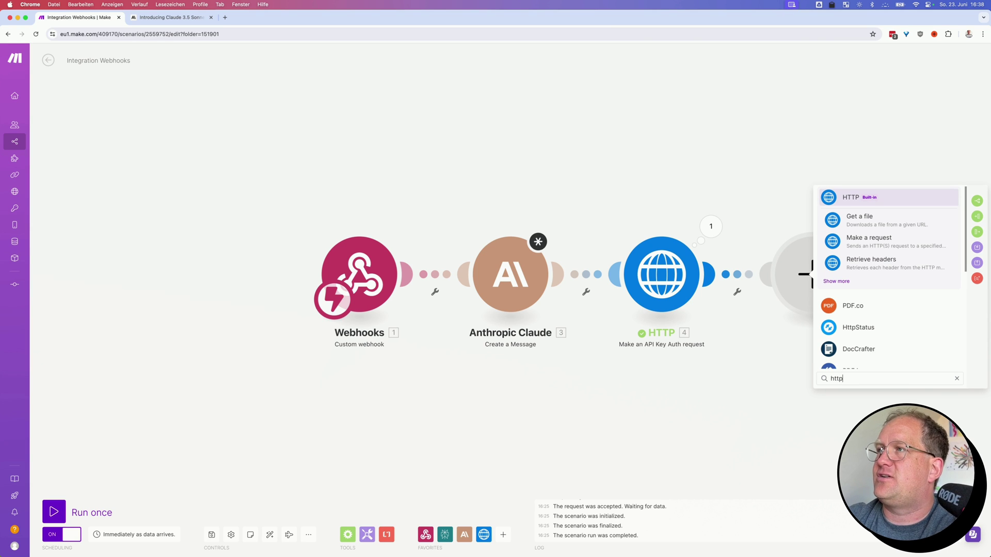
click(836, 281)
scroll(882, 310, down, 2)
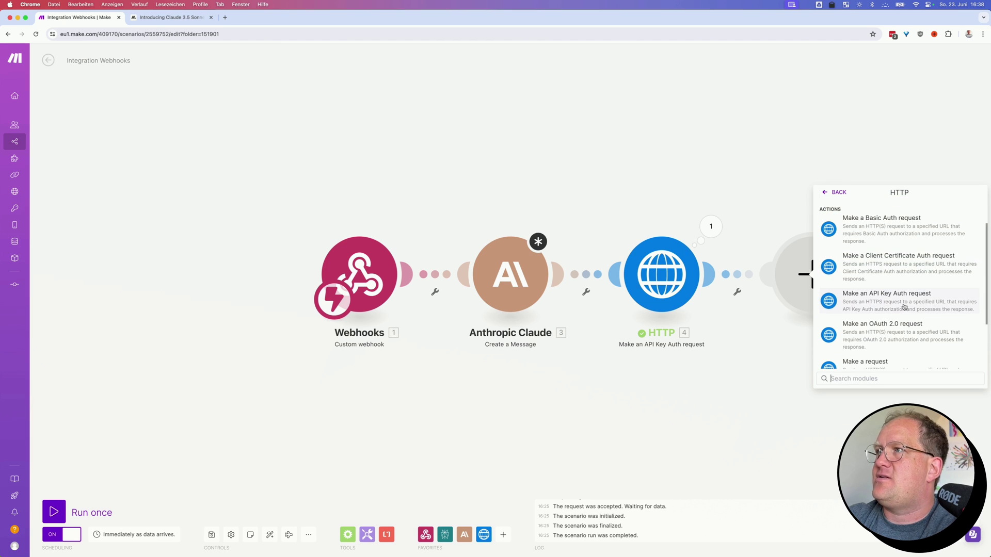
click(882, 297)
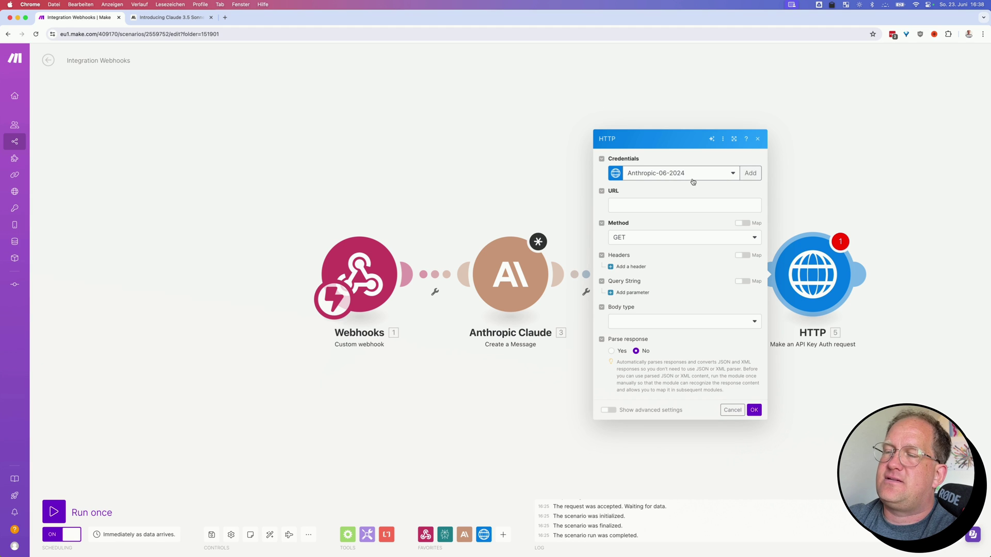
Step: Create the anthropic-demo credential with the pasted Anthropic key in the X-API-Key header
click(750, 173)
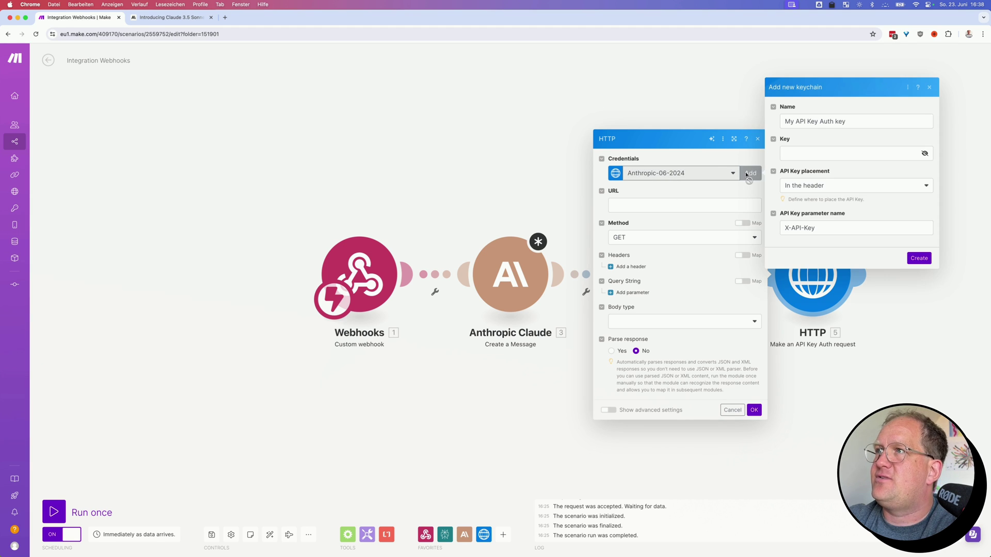
click(816, 151)
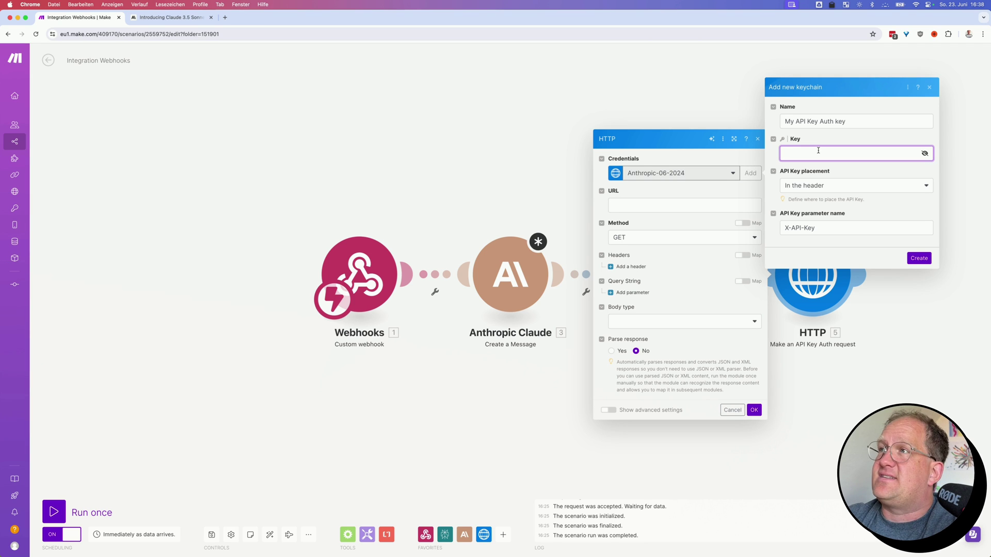
key(super+v)
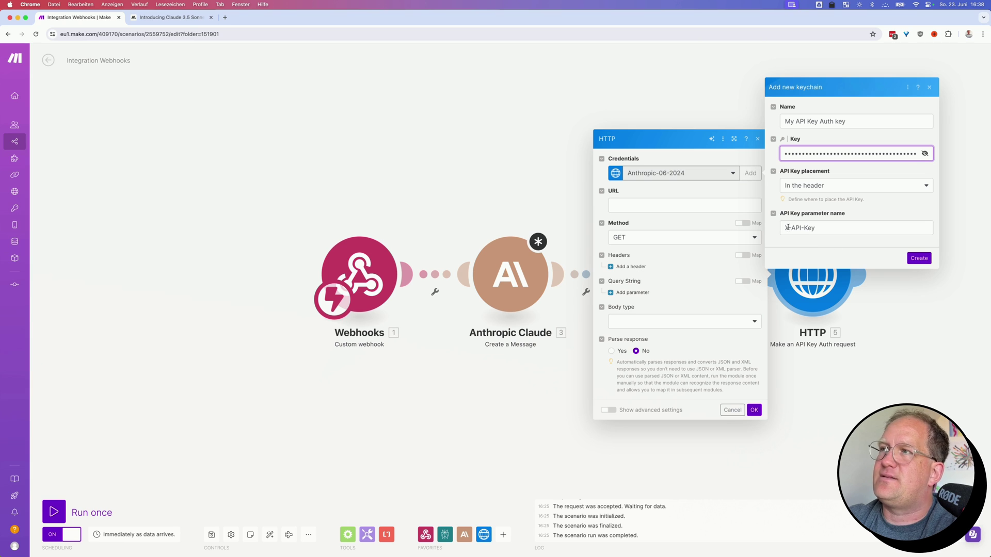
click(821, 228)
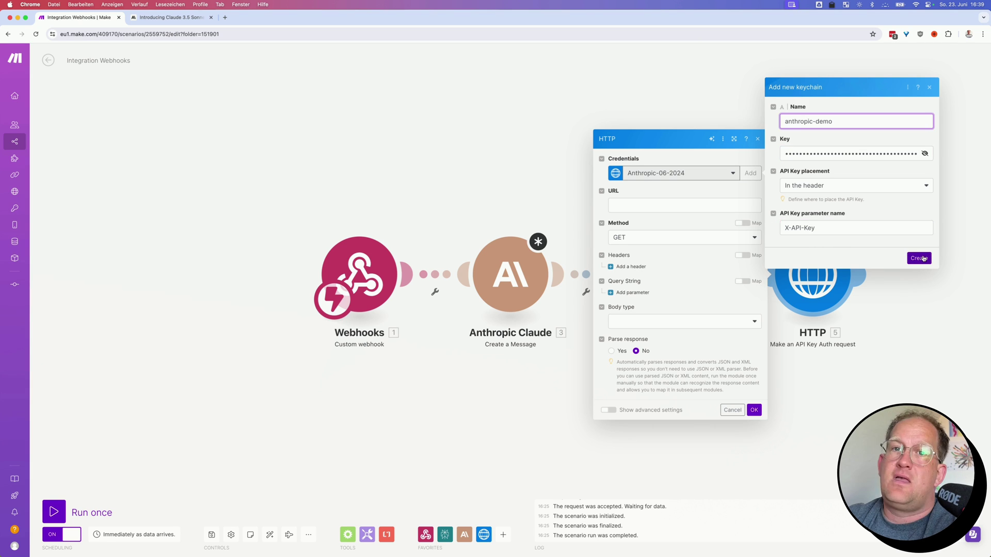
click(918, 258)
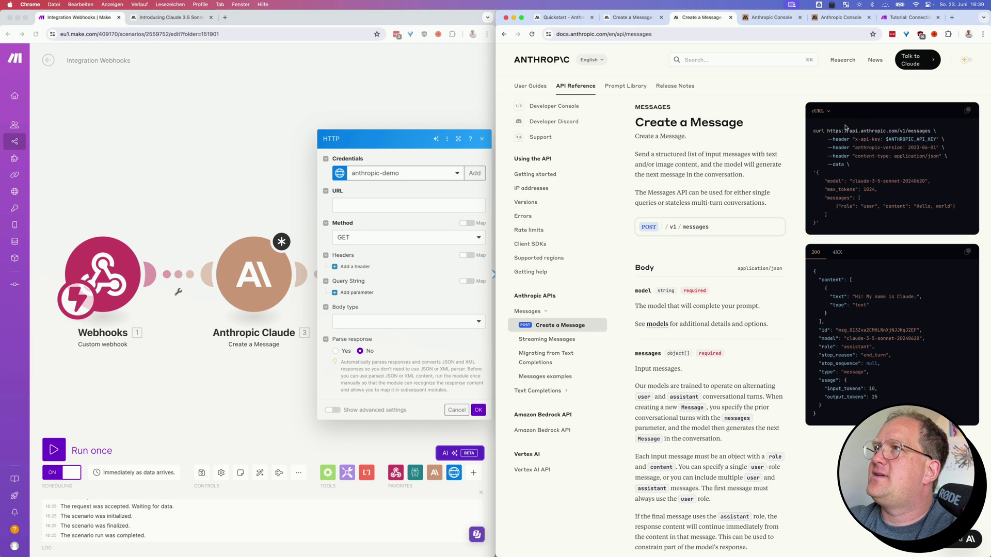
drag(829, 130, 932, 130)
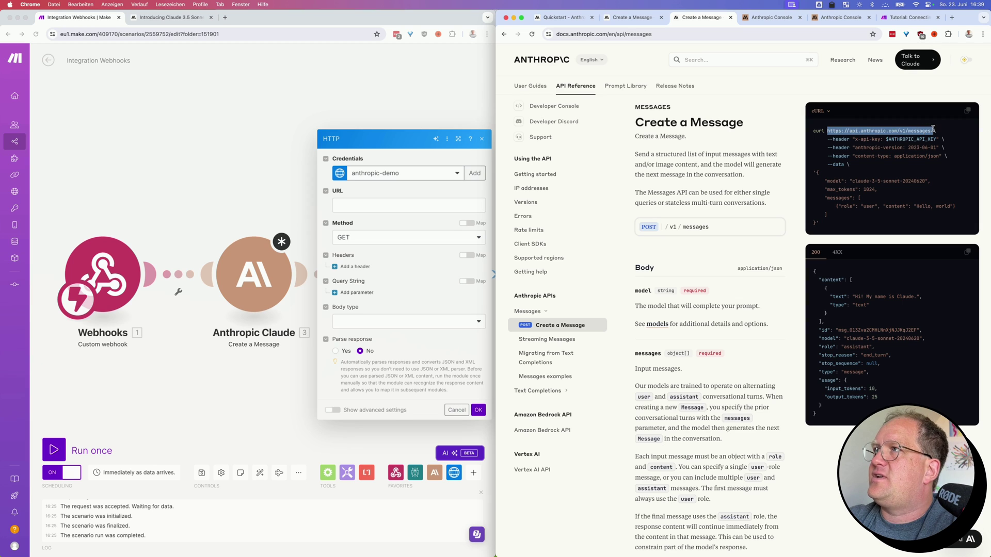
key(super+c)
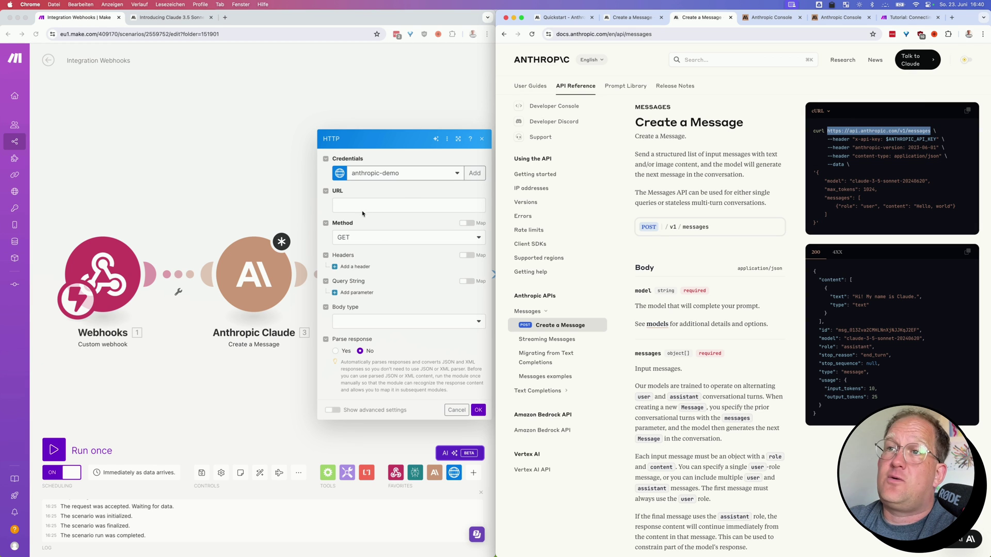
click(362, 205)
key(super+v)
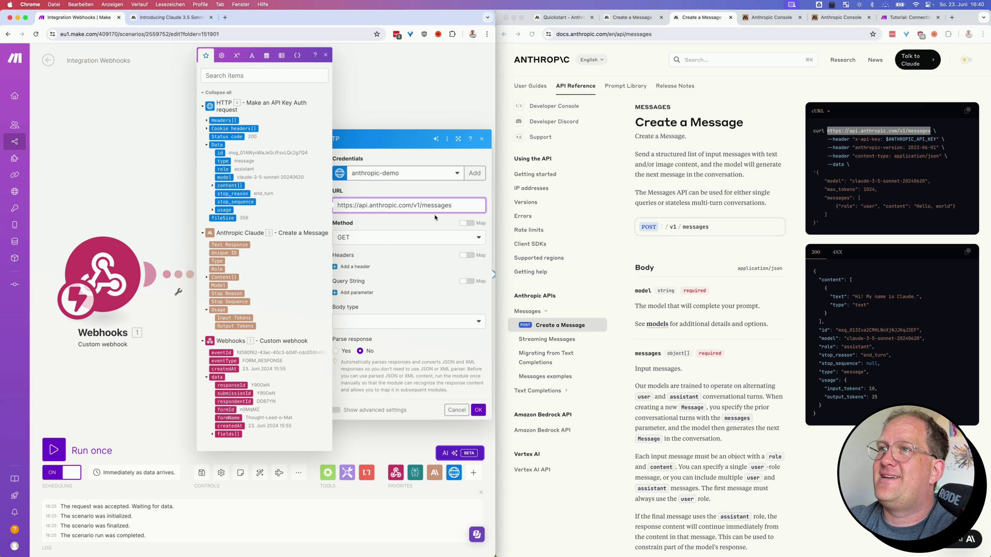
click(422, 223)
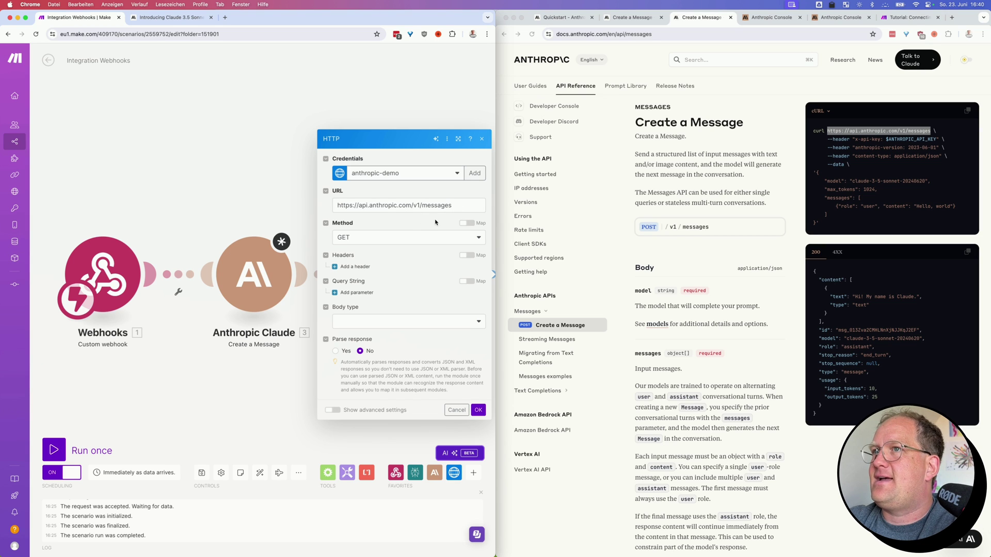
click(424, 237)
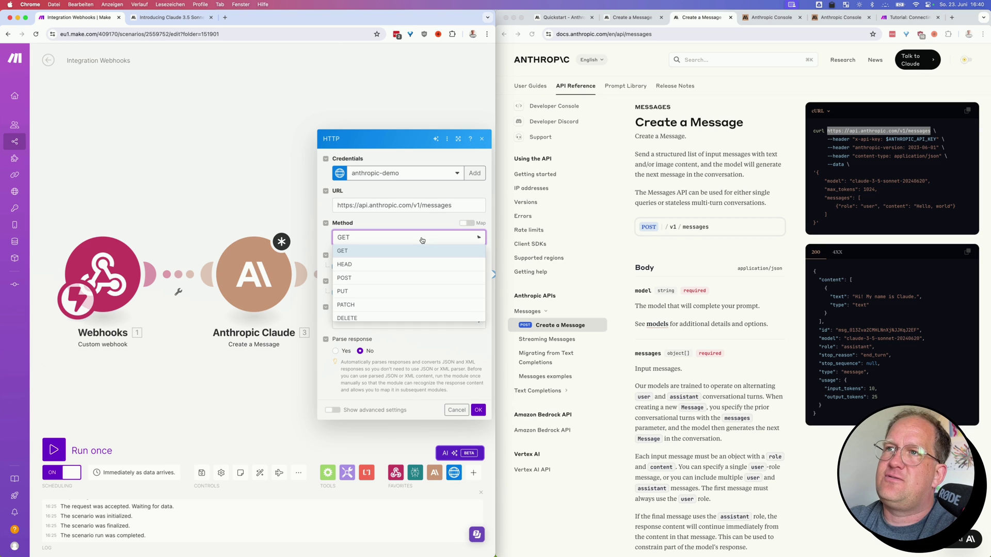
click(402, 279)
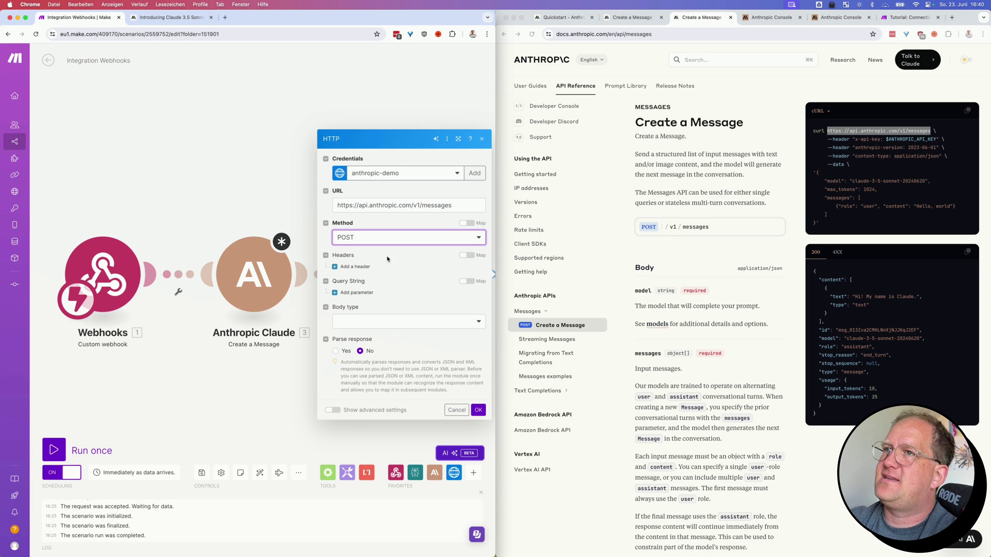
Step: Add the header anthropic-version: 2023-06-01, copying both name and value from the docs
click(355, 267)
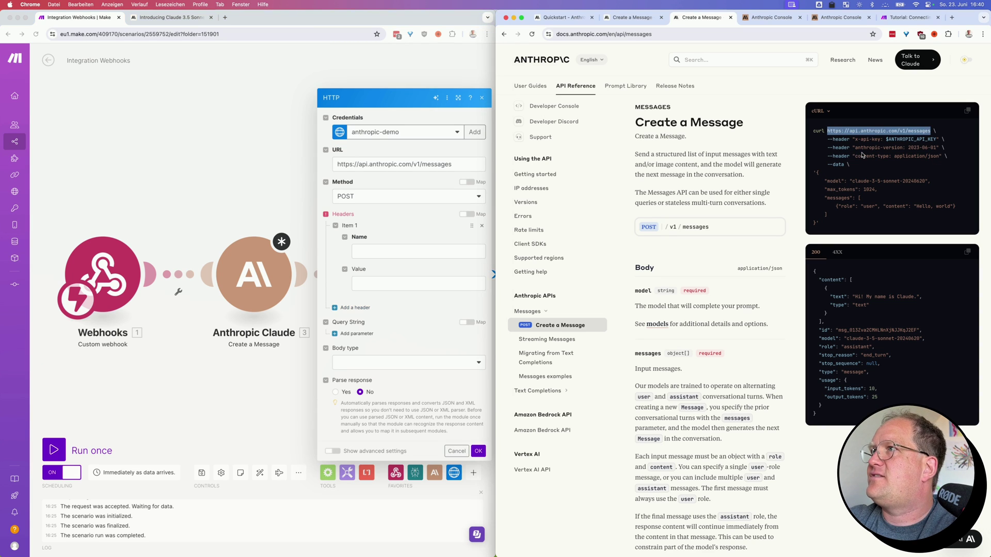
drag(853, 148, 903, 148)
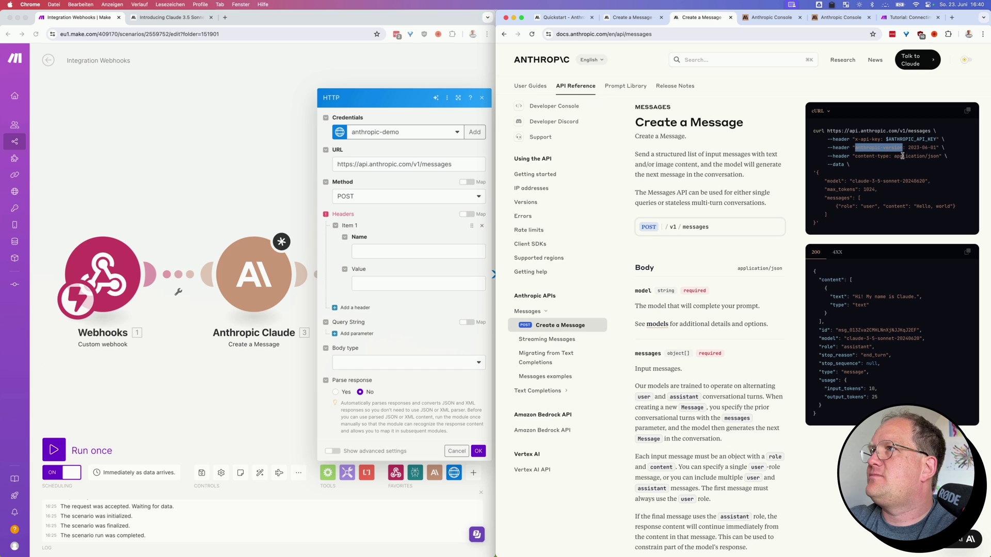
click(418, 250)
key(super+v)
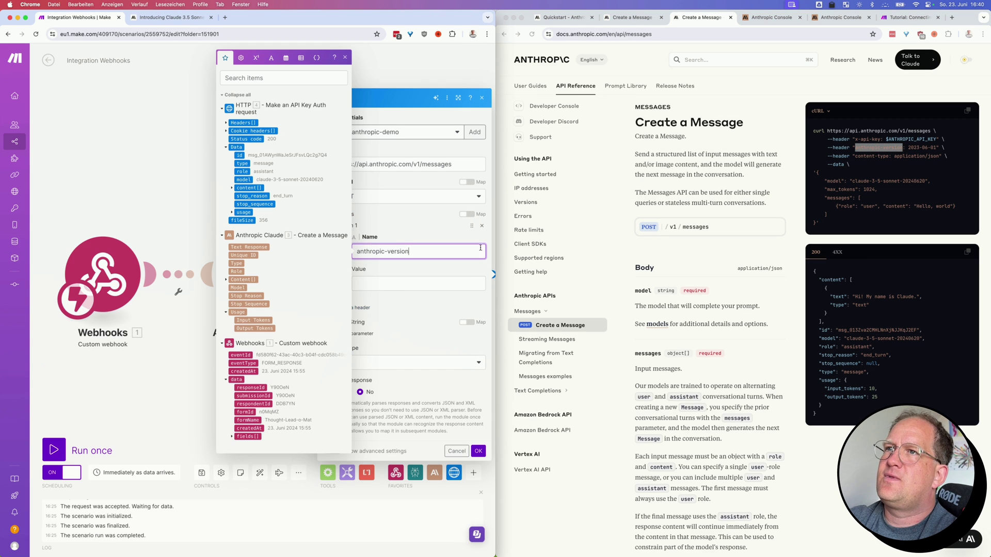
click(907, 166)
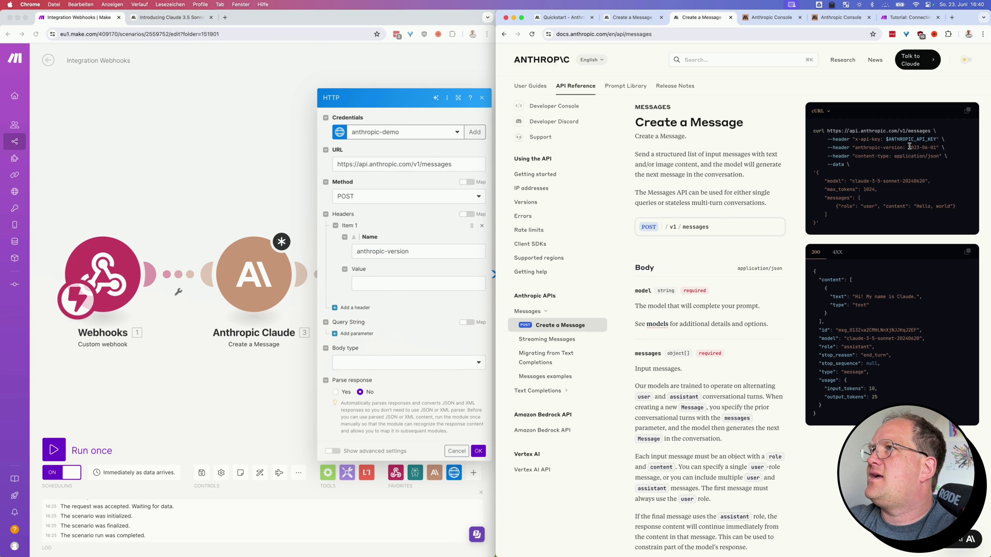
drag(909, 149, 938, 147)
key(super+c)
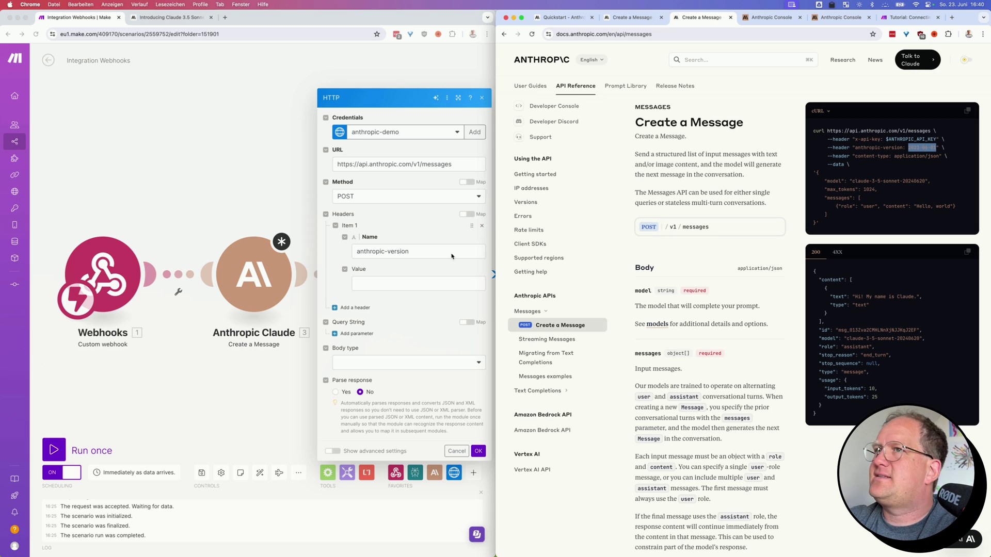
click(419, 282)
key(super+v)
click(406, 310)
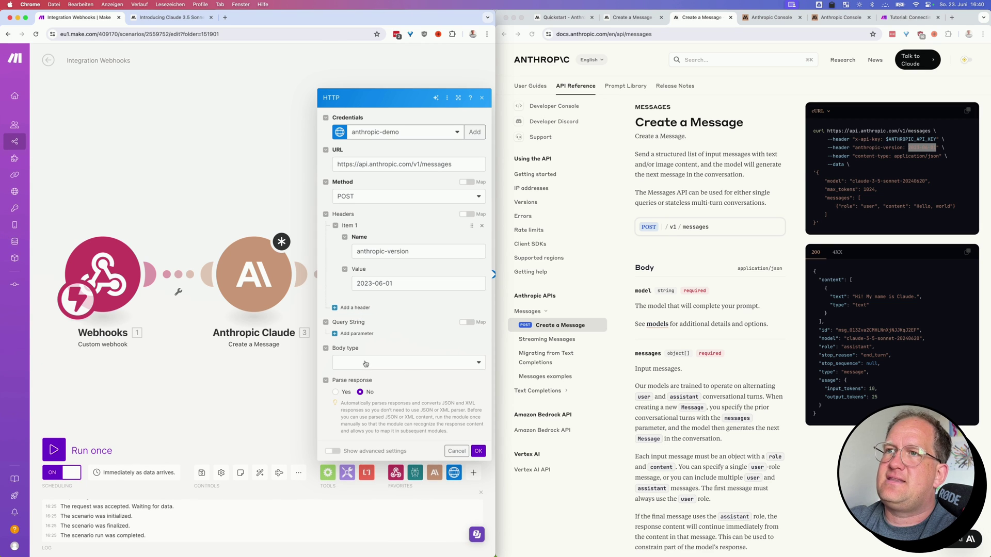
click(413, 362)
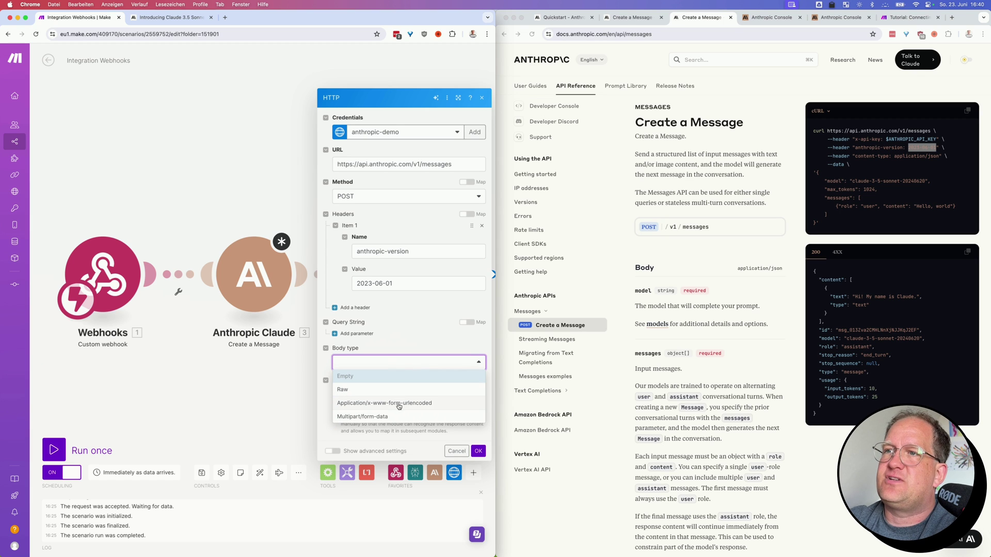
Step: Set a Raw body with JSON (application/json) content type and select the docs' example JSON
click(394, 389)
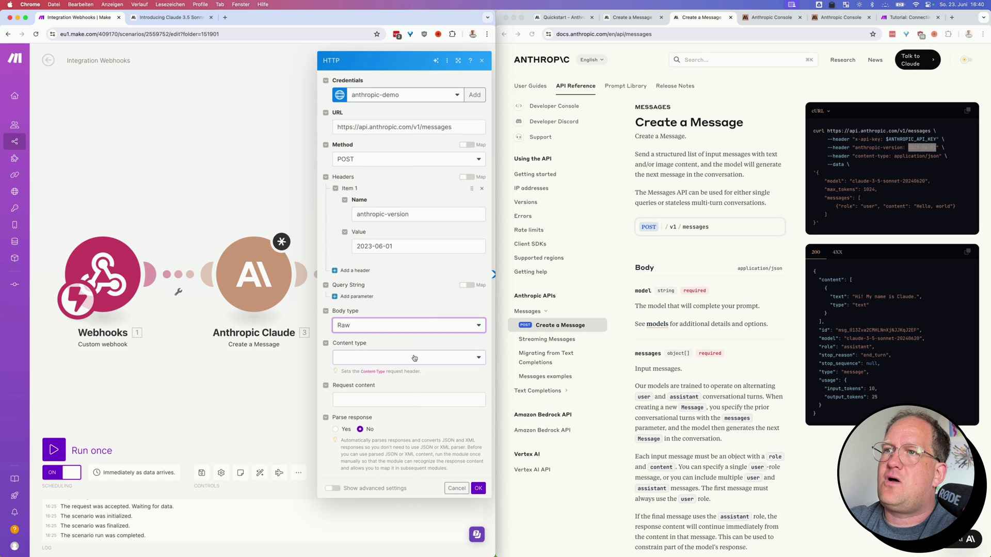
click(413, 357)
click(417, 401)
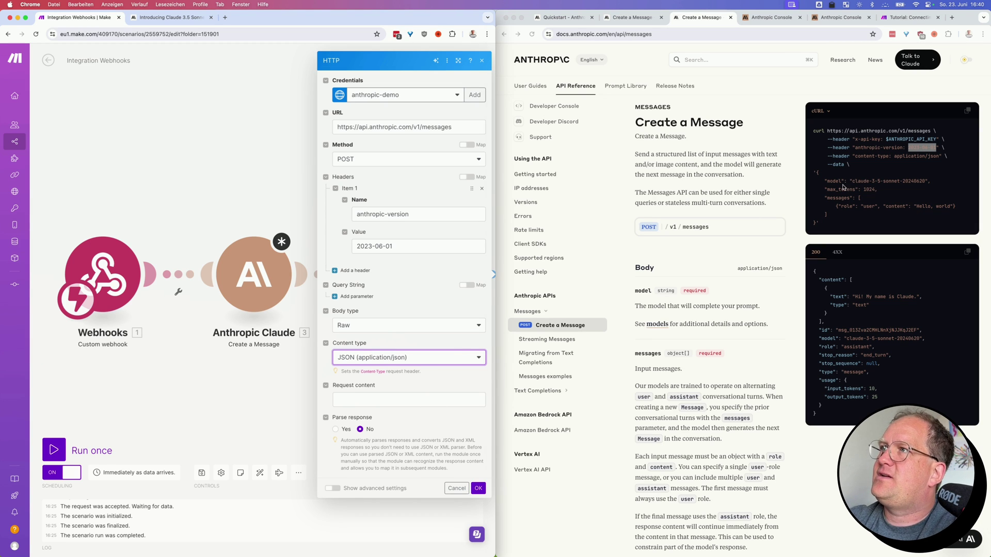
click(824, 179)
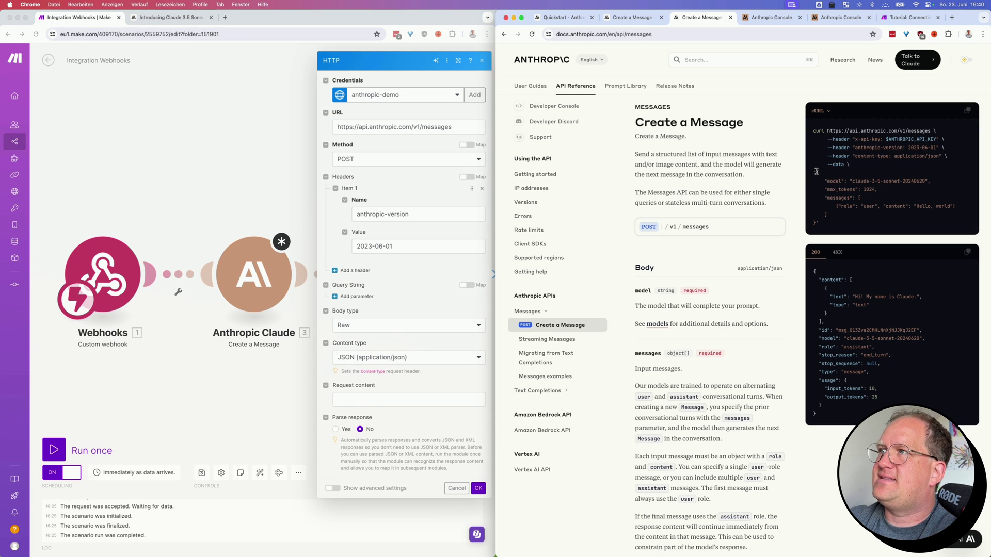
drag(816, 172, 820, 222)
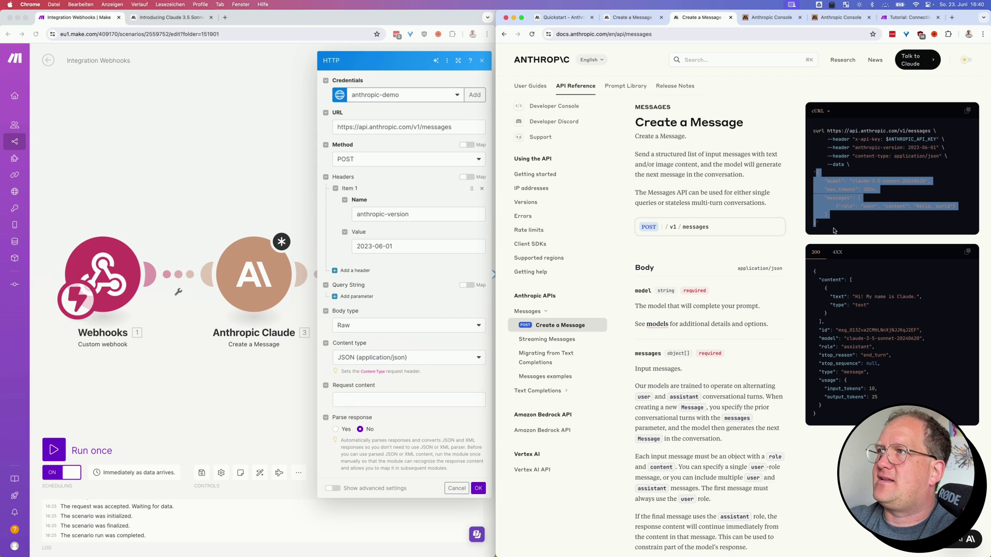
Step: Paste the JSON body, replace 'Hello, world' with 'write a haiku about programming', and save
click(372, 399)
key(super+v)
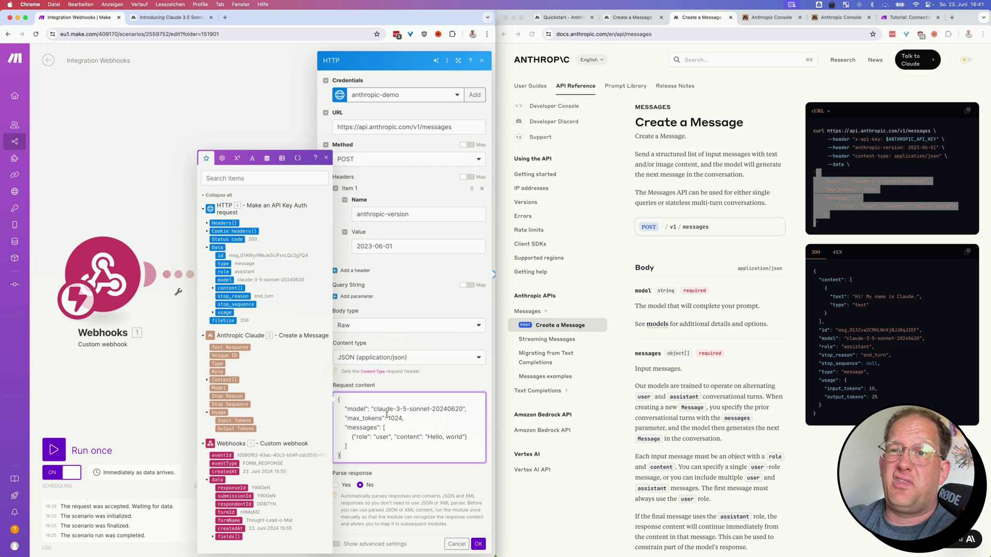
scroll(406, 418, down, 1)
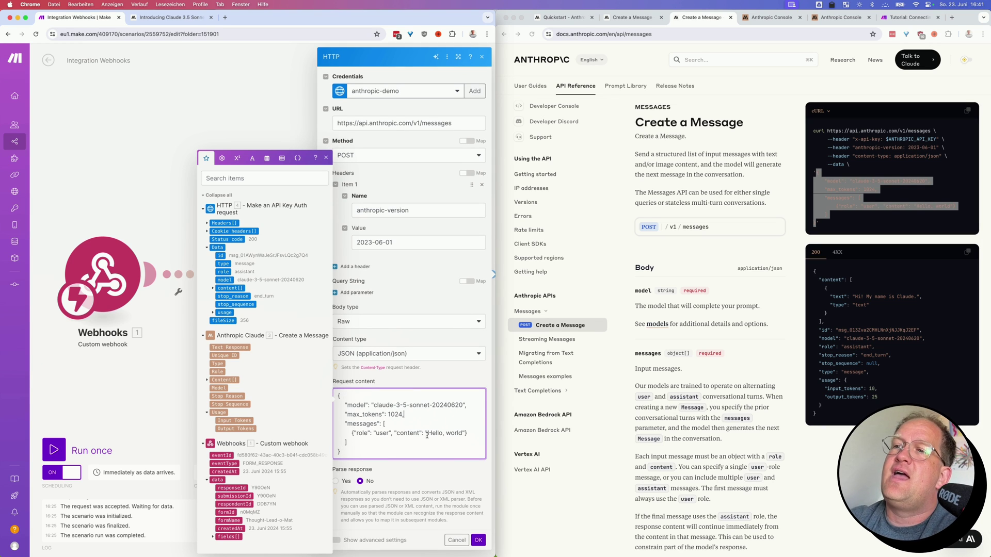
drag(428, 432, 464, 432)
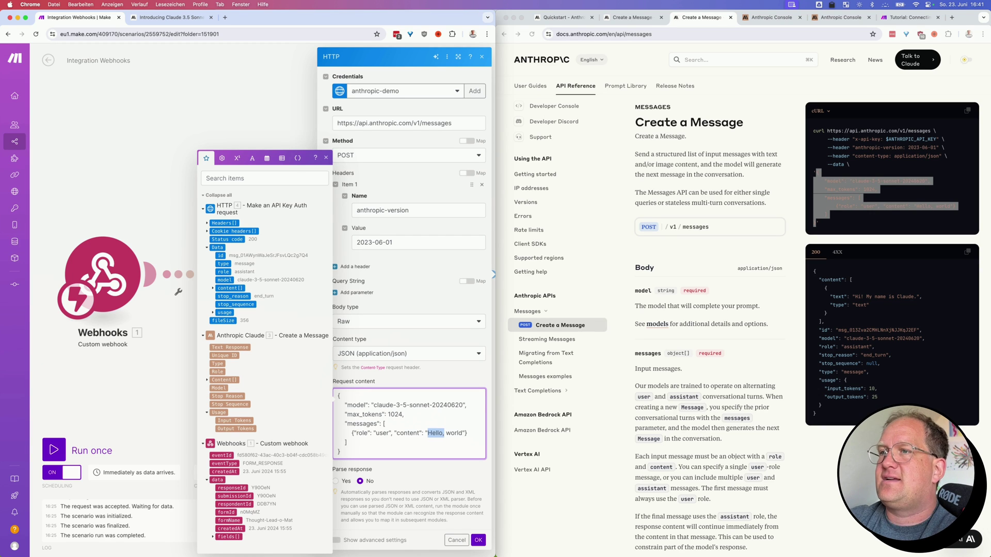
text(w)
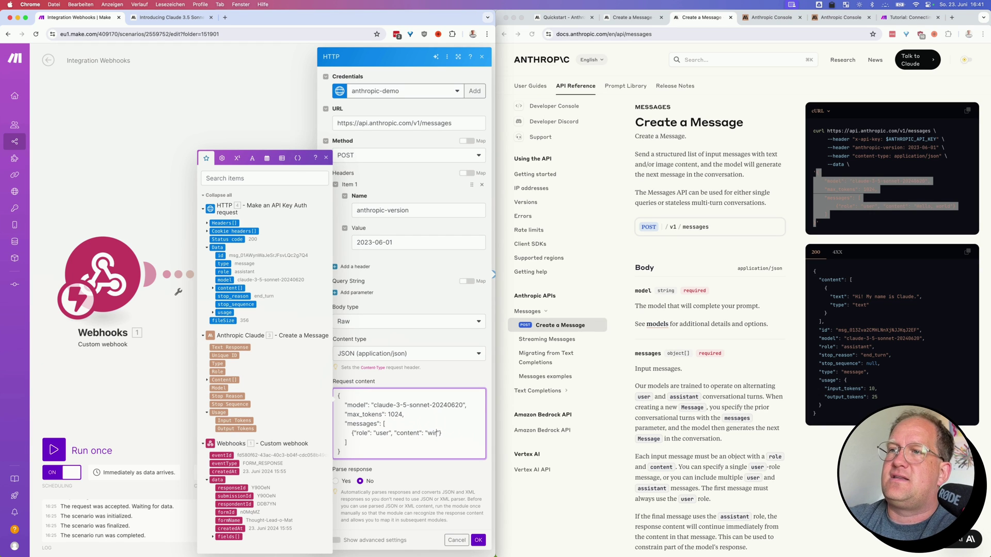
text(ite a ha)
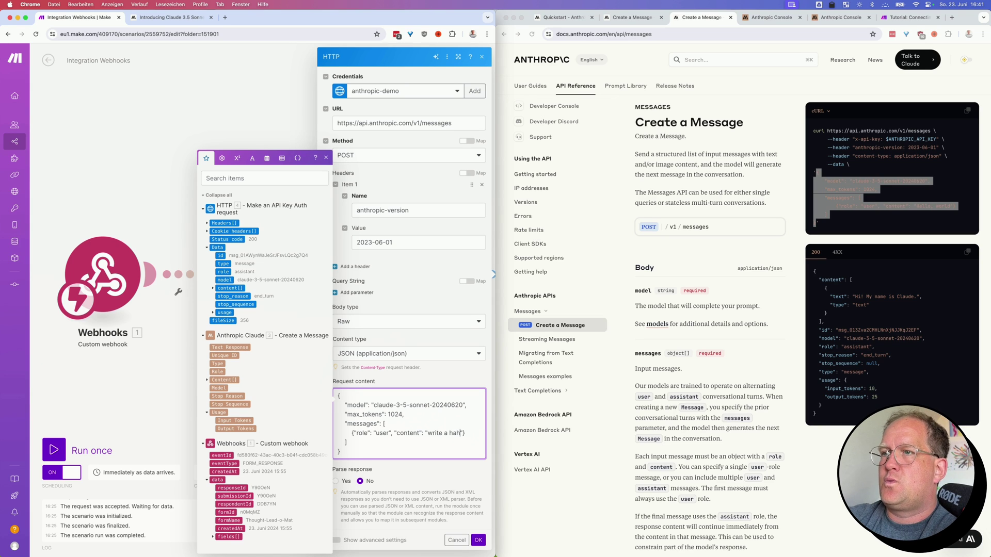
text(out p)
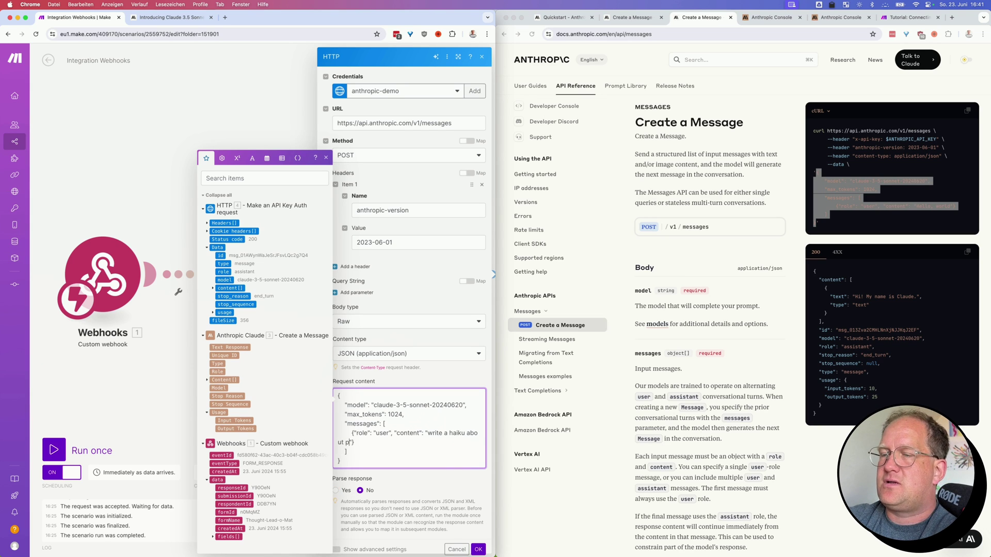
text(gramming)
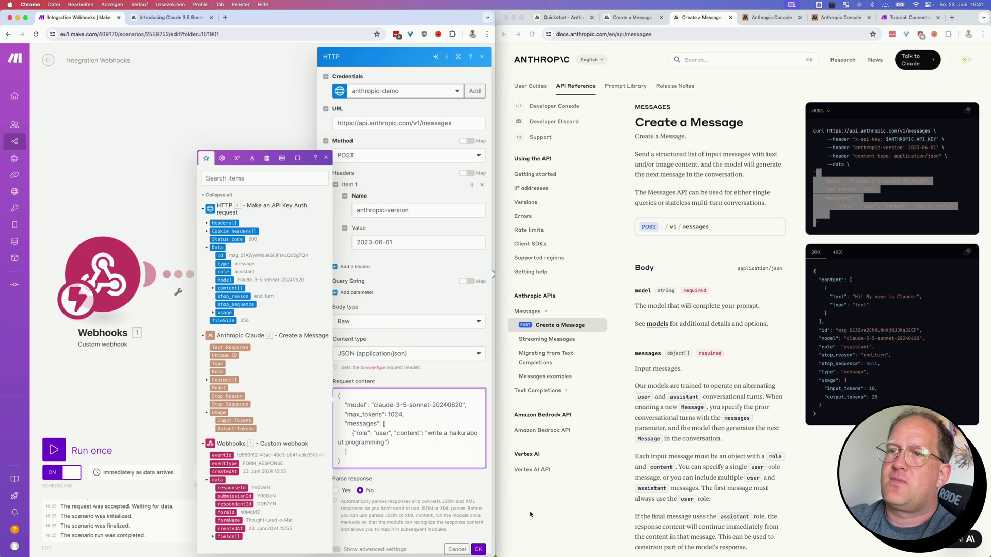
click(439, 506)
scroll(421, 482, down, 1)
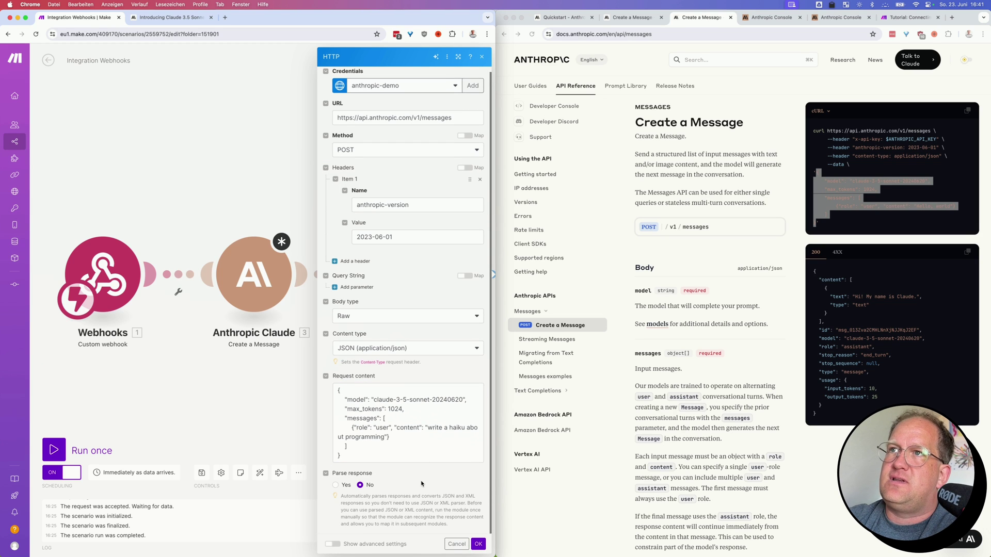
click(477, 544)
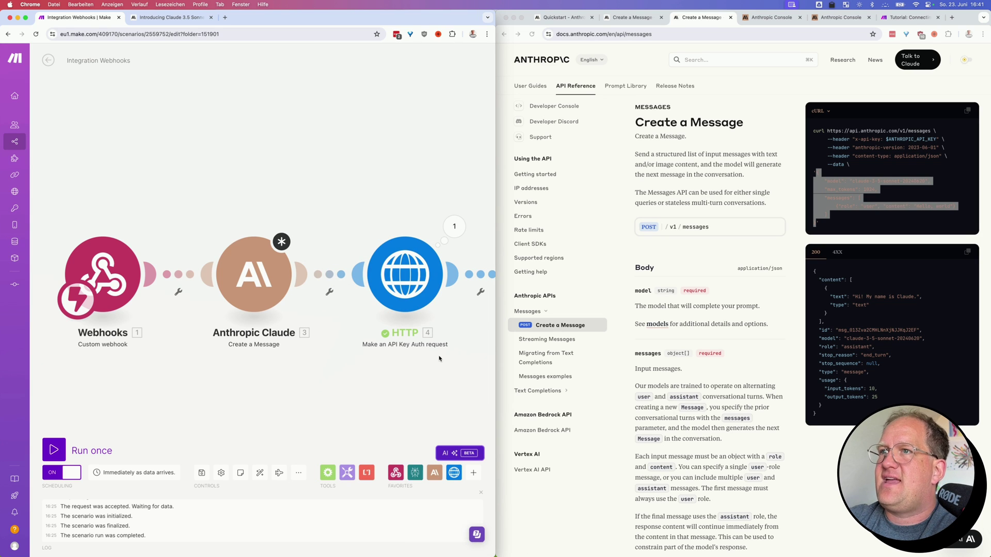
Step: Run only the second HTTP module and inspect its status 200 haiku response data
mouse_move(456, 333)
mouse_down()
mouse_move(280, 335)
mouse_move(360, 339)
mouse_up()
right_click(396, 265)
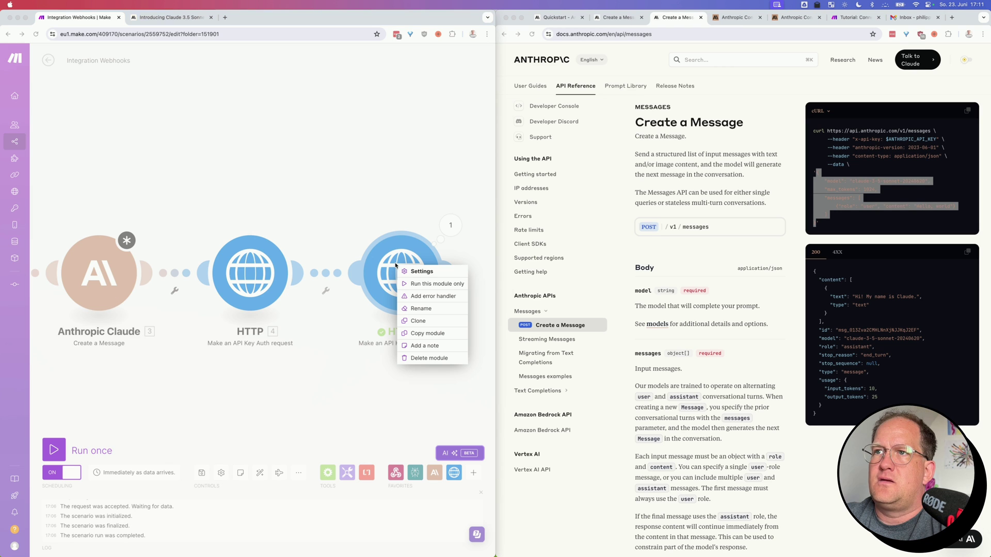
click(434, 284)
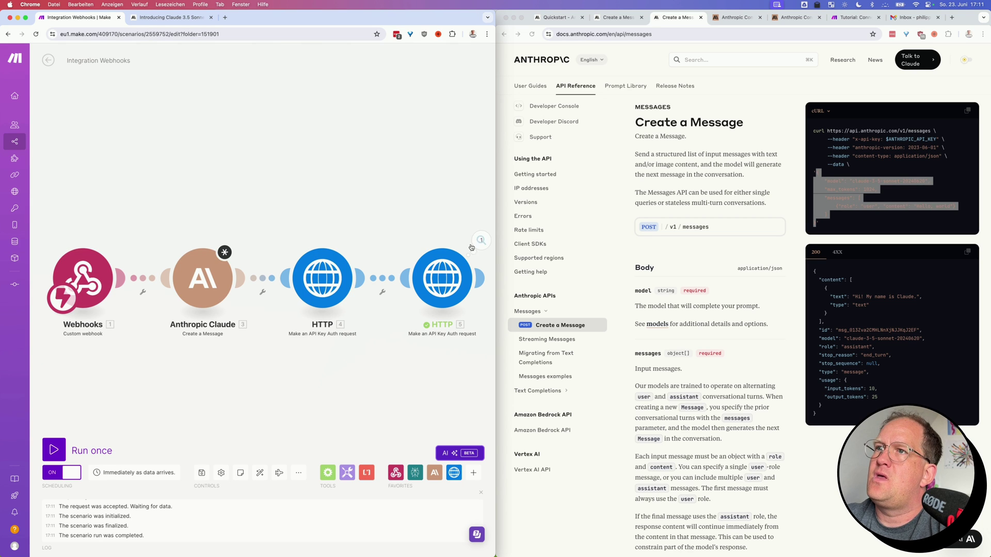
click(480, 241)
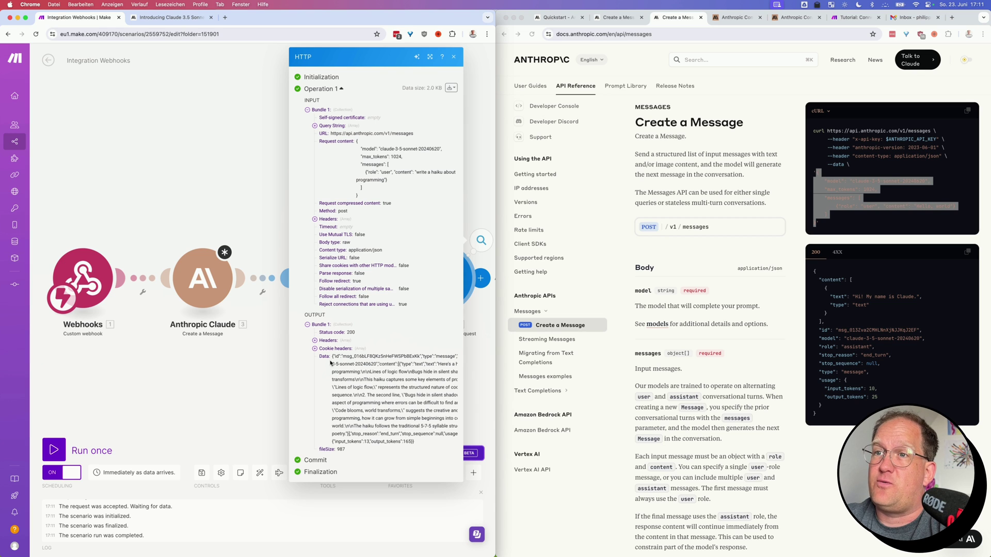
drag(333, 356, 420, 445)
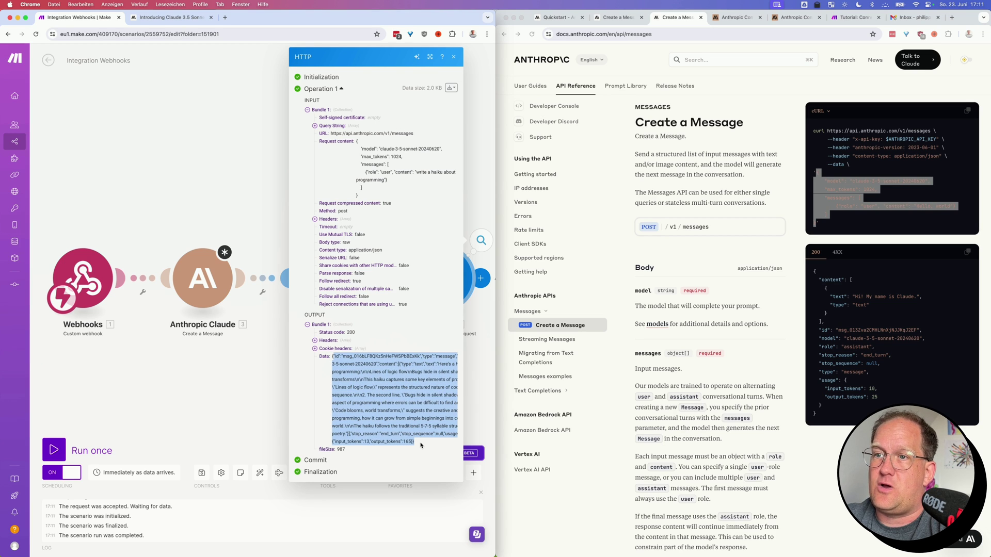
Step: Set the second HTTP module's Parse response to Yes and run only that module
click(279, 387)
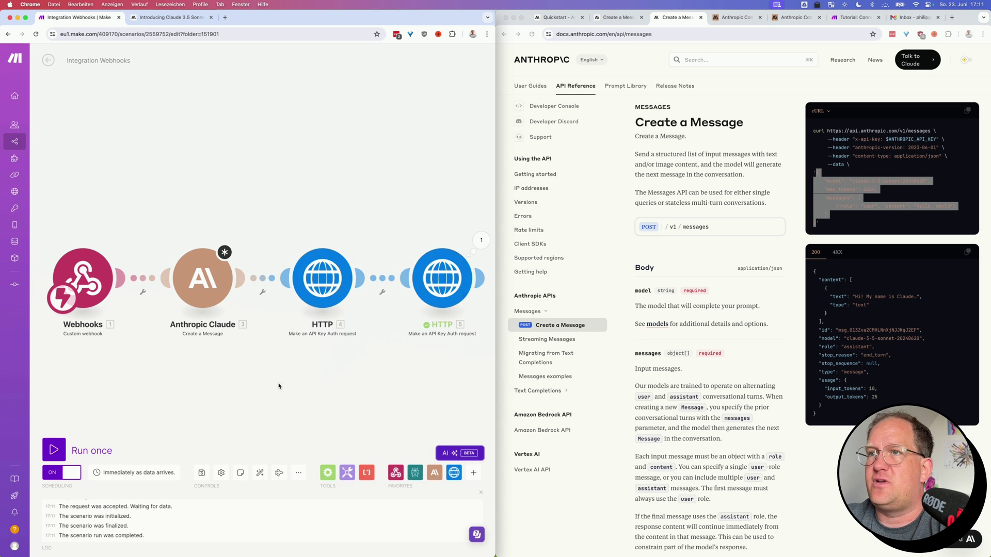
click(452, 271)
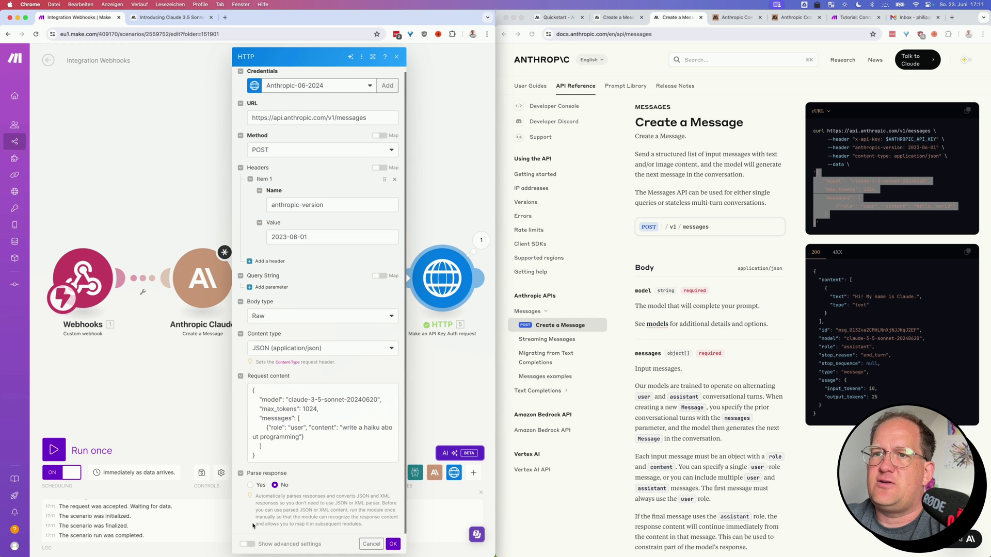
click(253, 485)
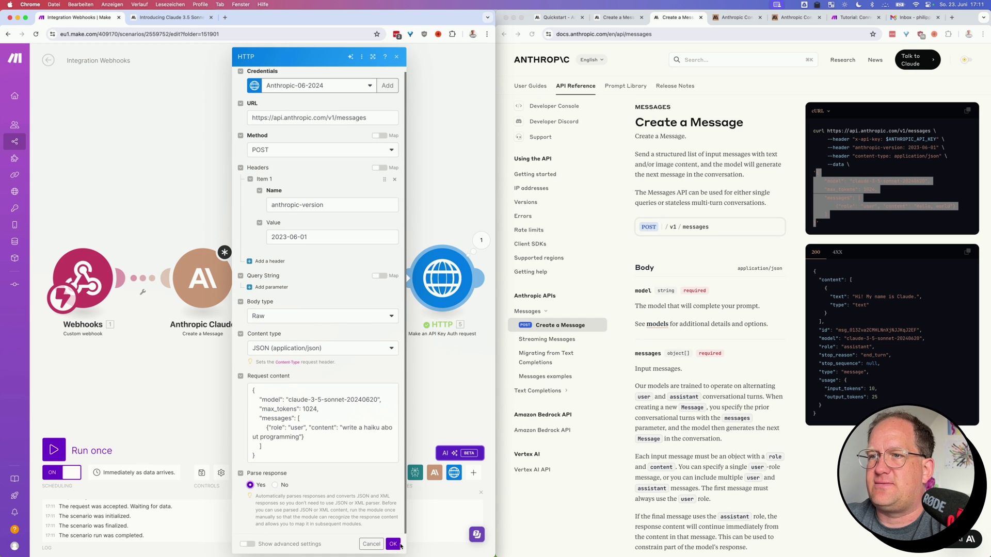
click(395, 544)
right_click(445, 310)
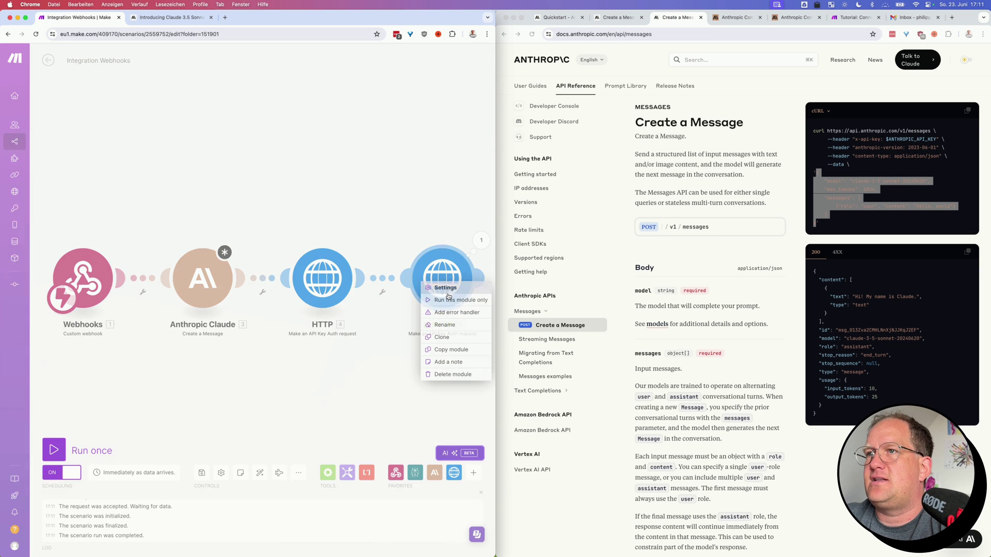
click(453, 295)
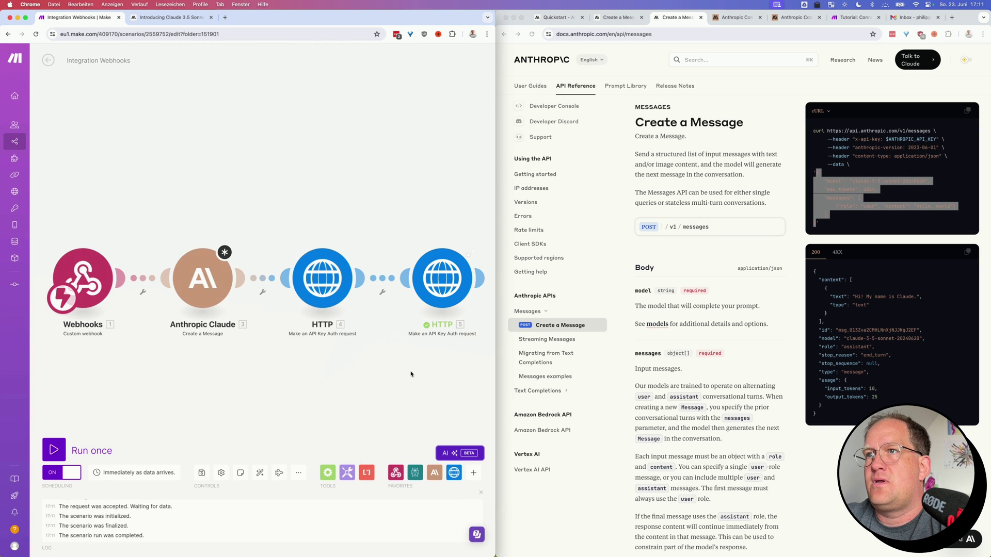
Step: Expand the output's Data, content item 1 text and usage, then select the claude-3-5-sonnet-20240620 model name
click(482, 237)
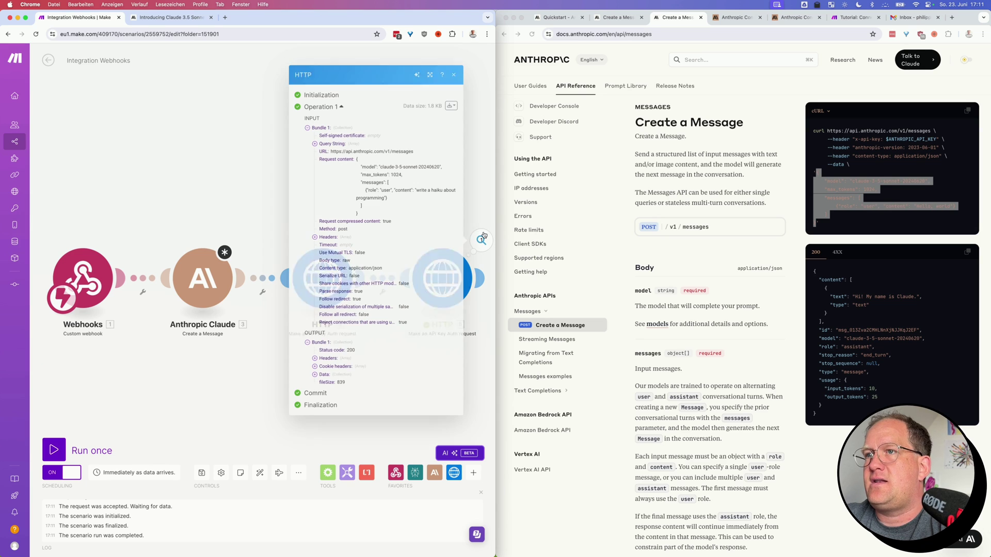
click(313, 375)
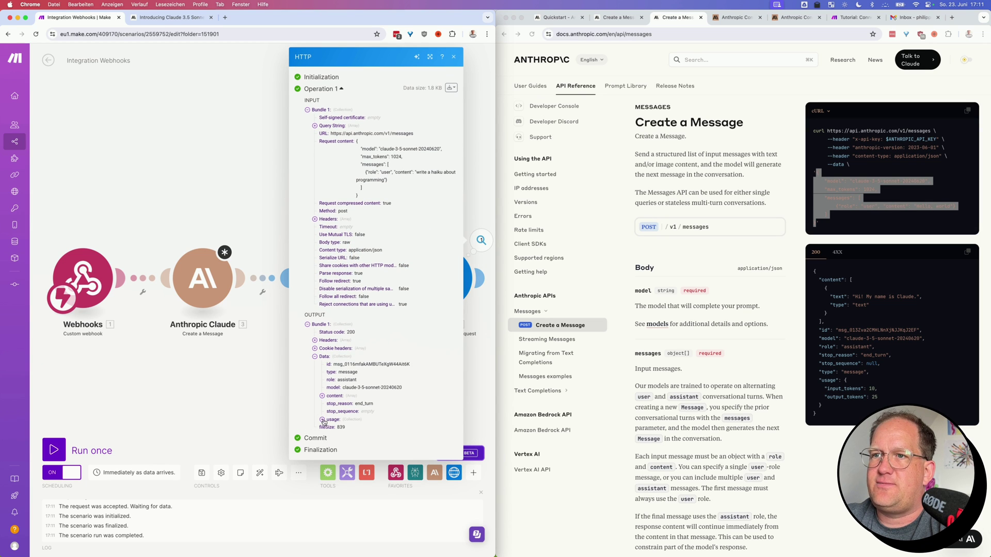
click(323, 421)
click(323, 396)
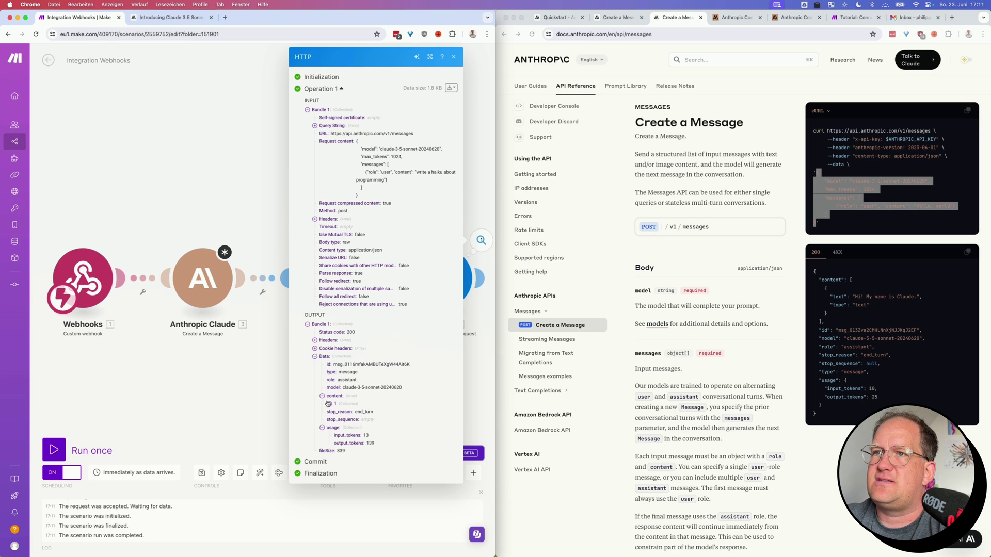
click(329, 404)
click(338, 419)
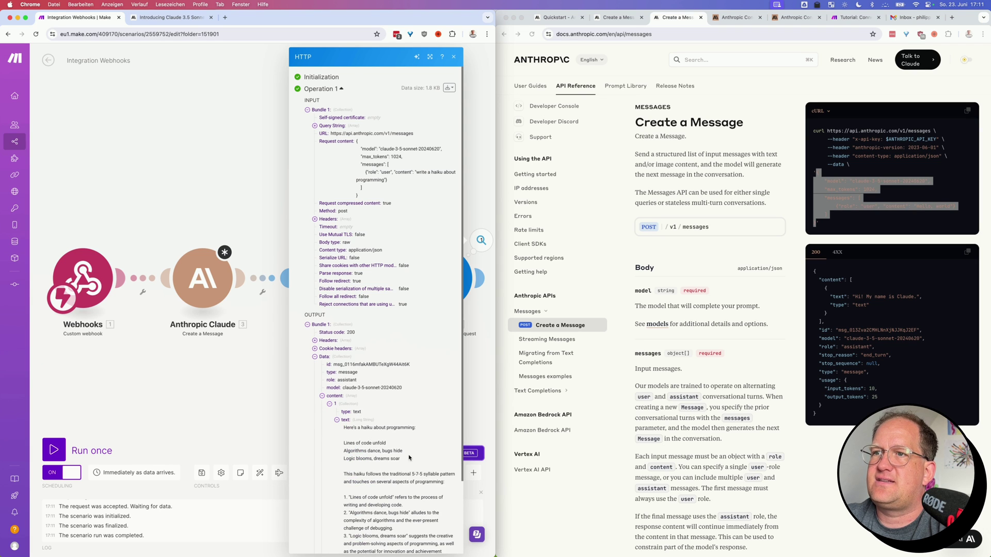
scroll(409, 457, down, 3)
scroll(403, 434, down, 2)
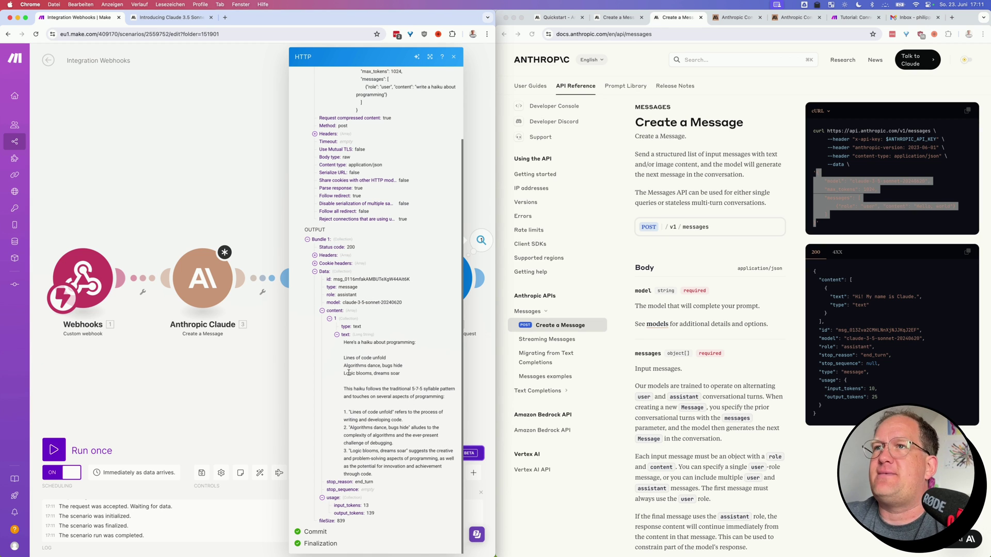
double_click(371, 302)
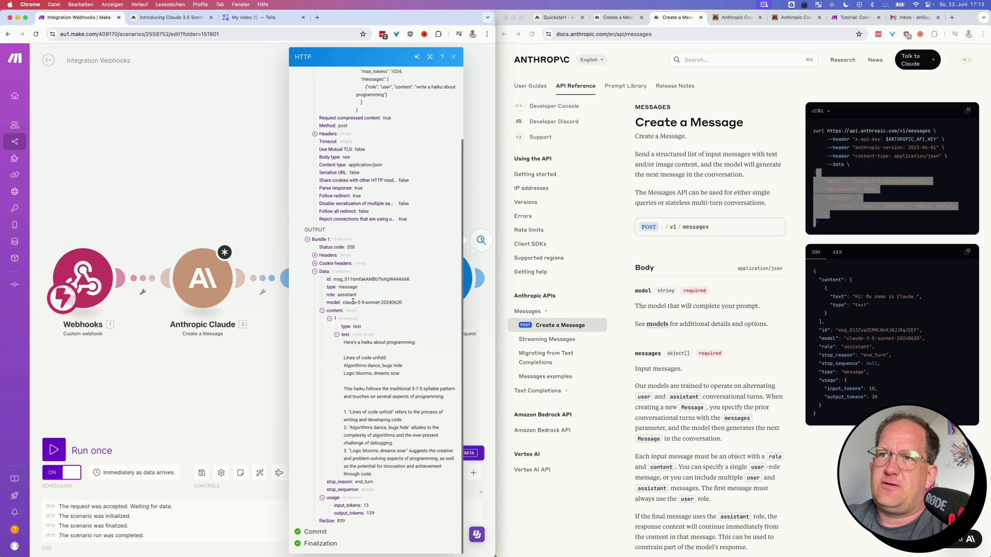